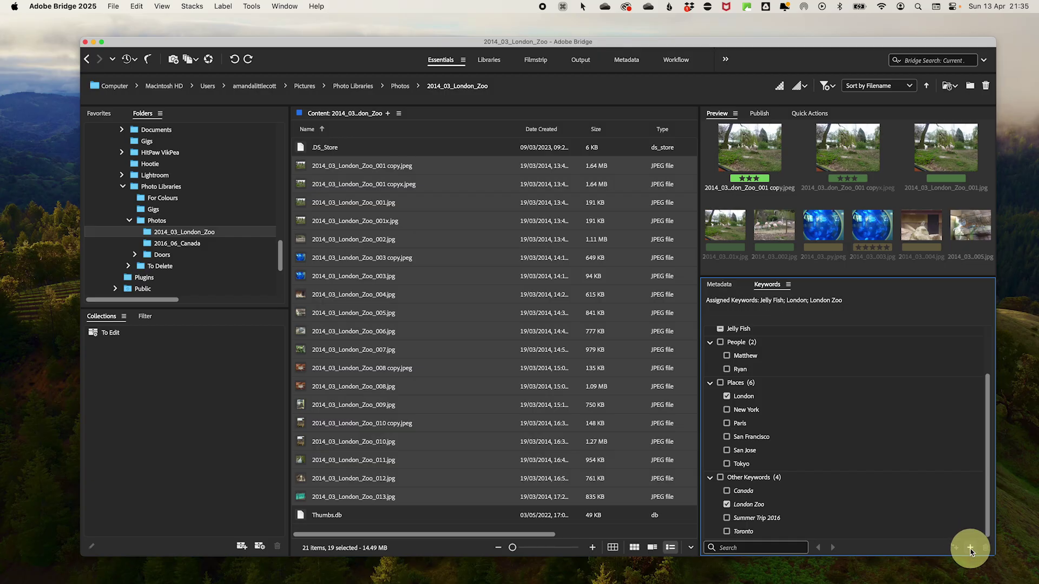
Add 'Zoo' as a new keyword in Bridge's Keywords panel
text(Zoo)
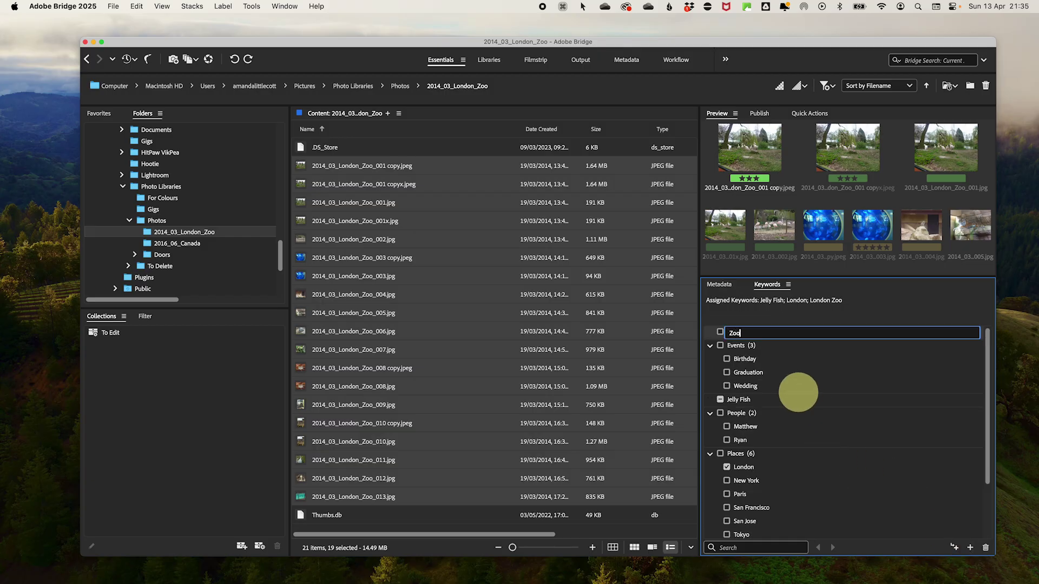
key(Return)
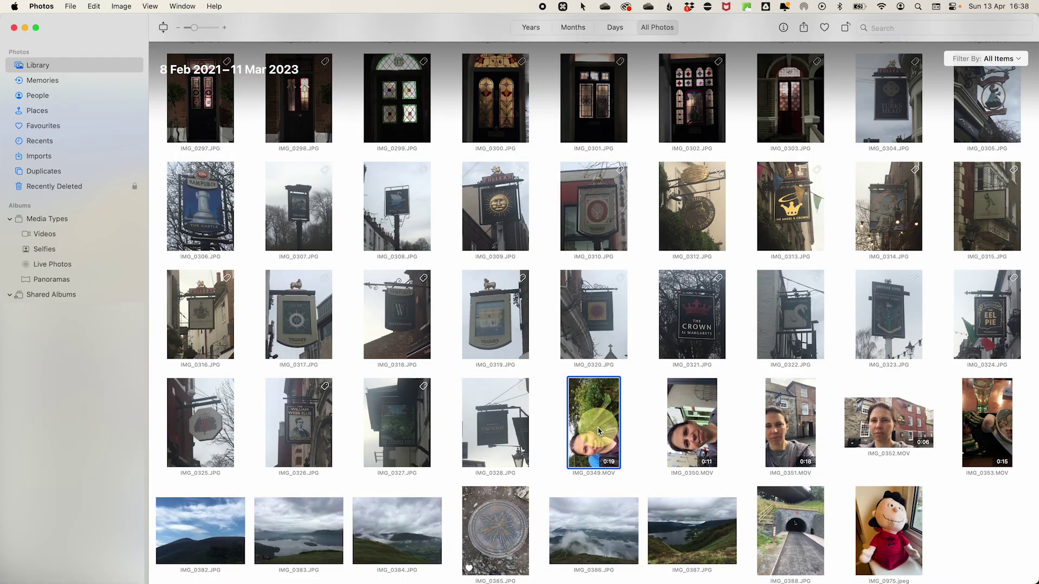
Give videos IMG_0349–IMG_0352 the keyword 'South West Coast Path', then deselect them
shift+click(892, 431)
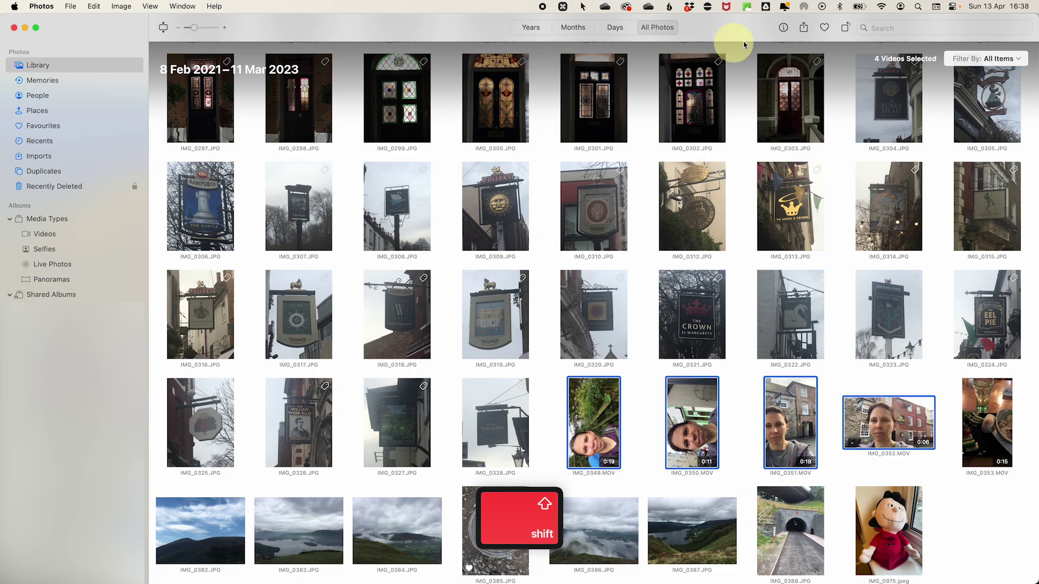
click(783, 28)
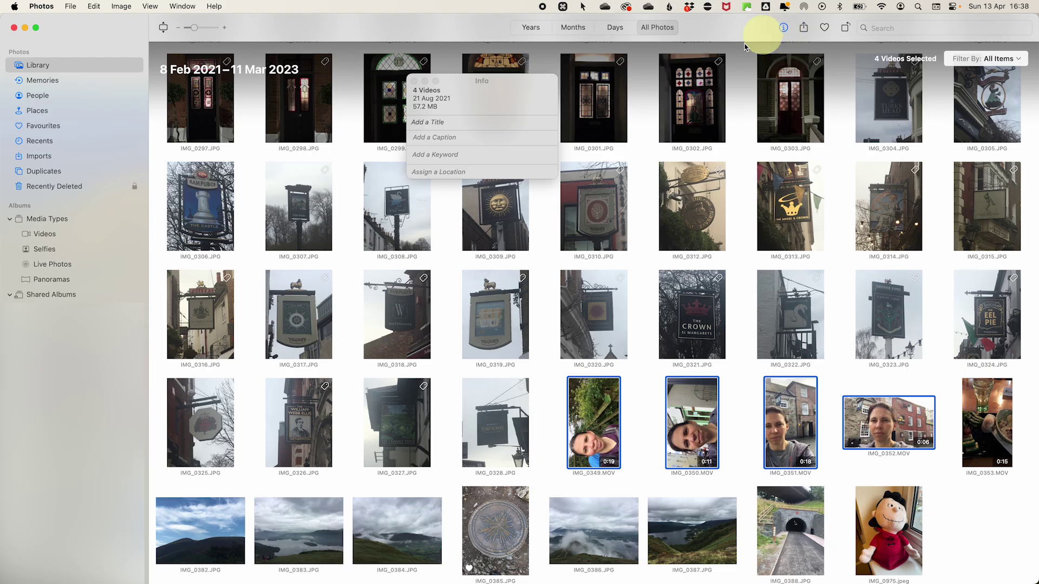
click(465, 154)
text(S)
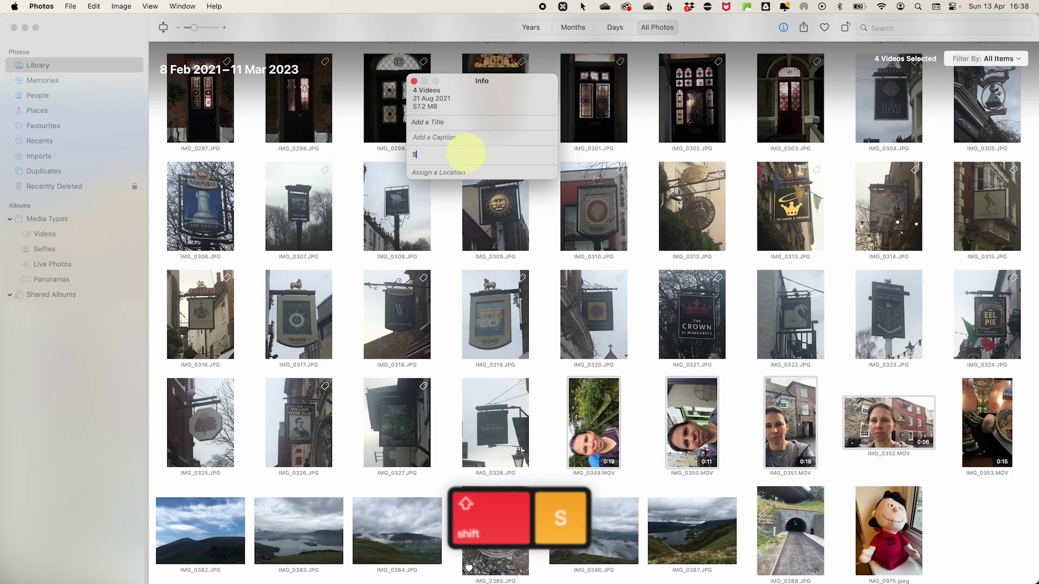
text(outh )
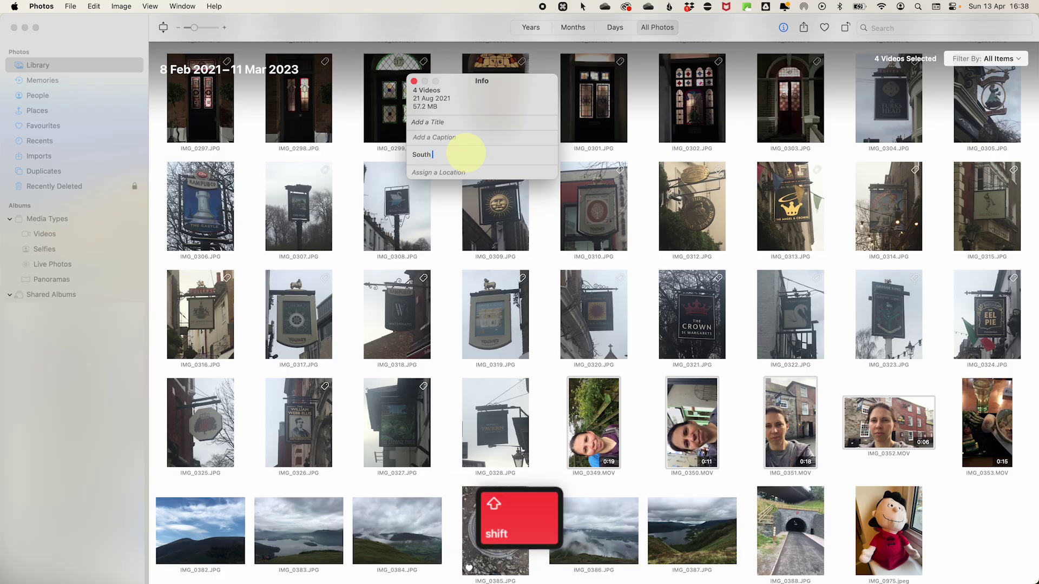
text(West Coa)
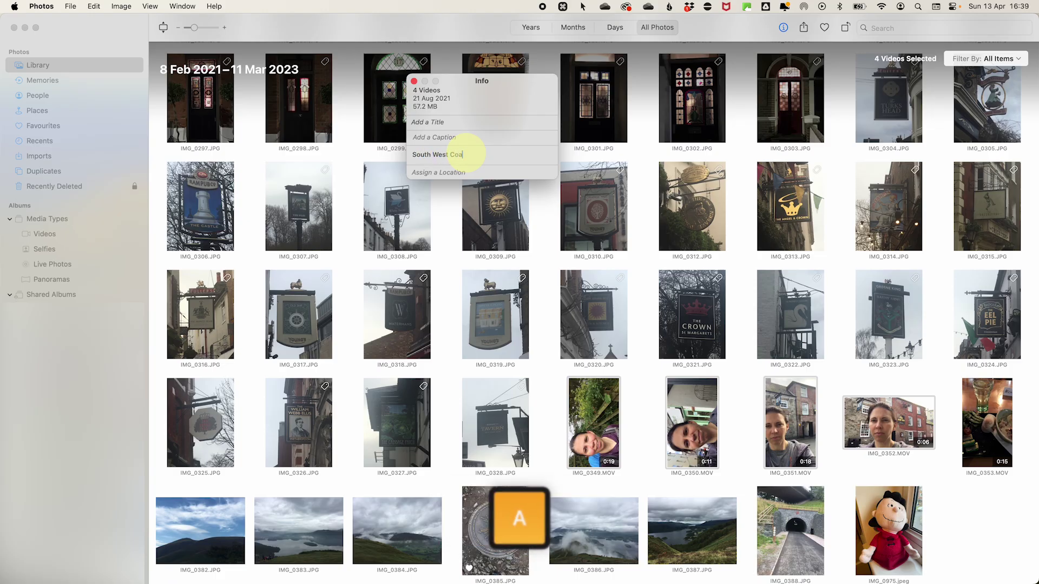
text(st Path)
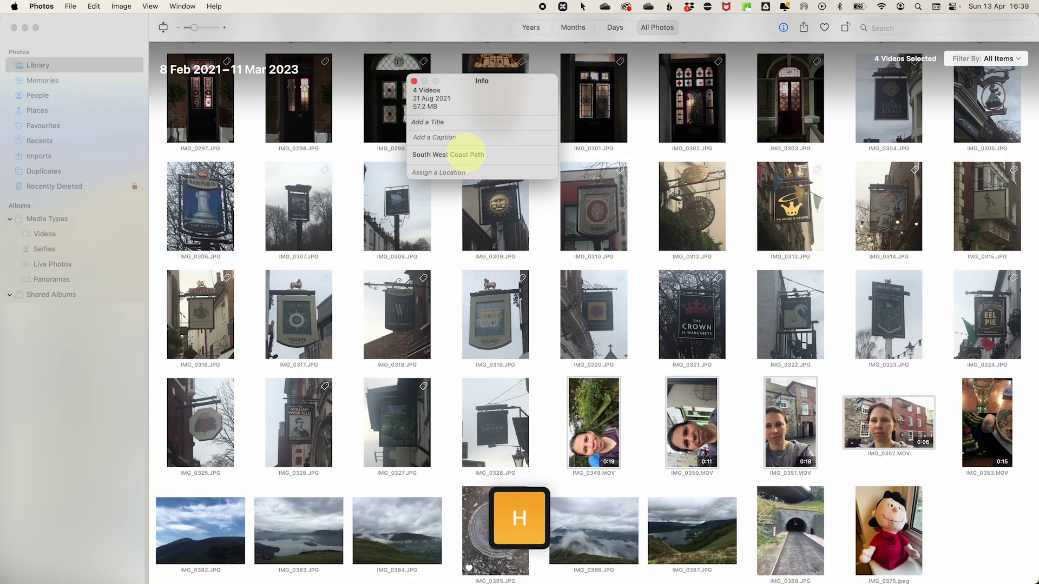
key(Return)
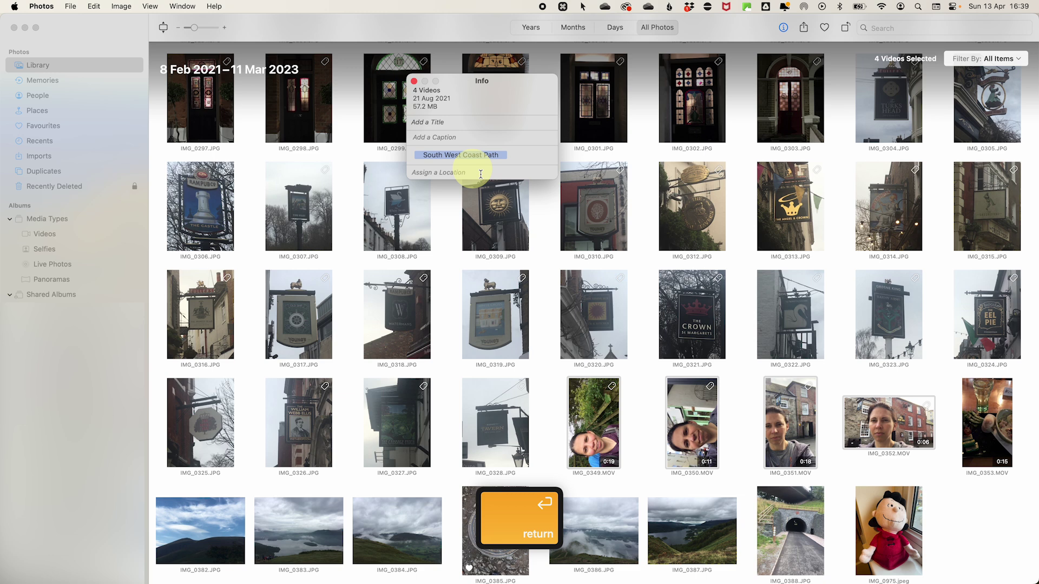
click(947, 473)
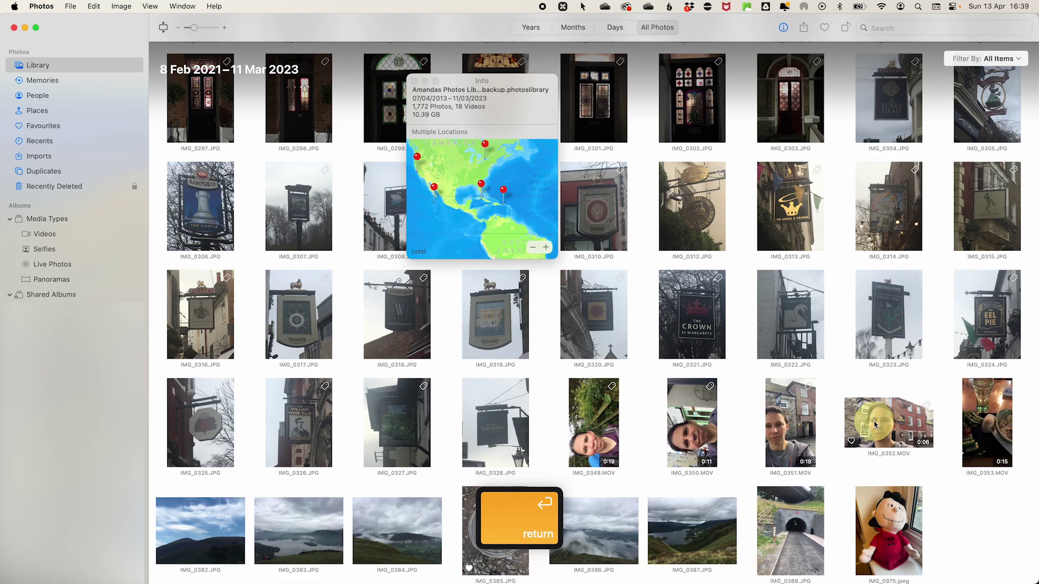
Confirm IMG_0351, IMG_0350 and IMG_0349 videos show the South West Coast Path keyword
click(876, 425)
click(798, 435)
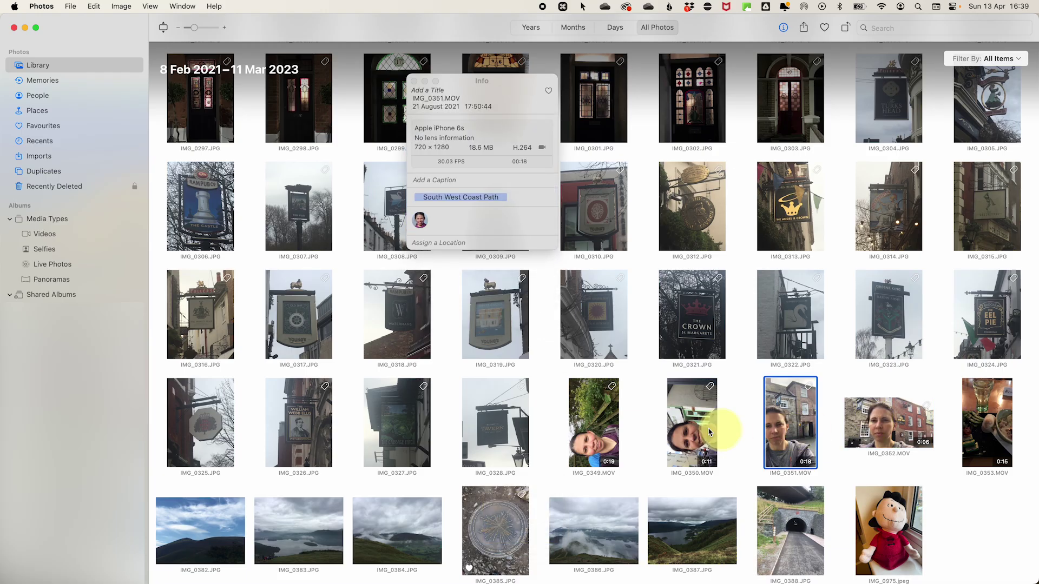
click(689, 428)
click(602, 431)
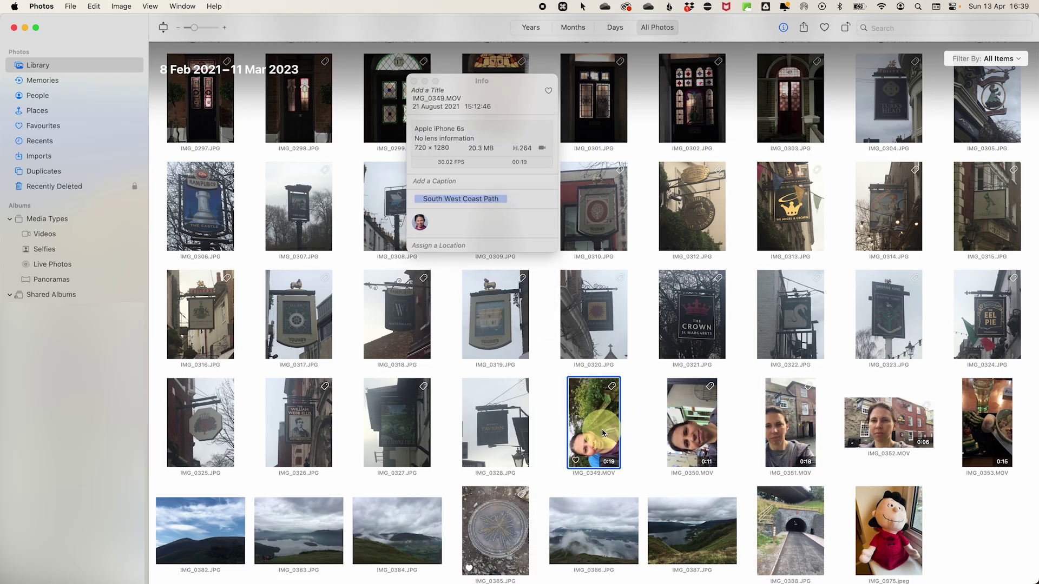
Search 'Pub' to list the 24 Pub Signs photos and verify IMG_0312's keyword
click(880, 28)
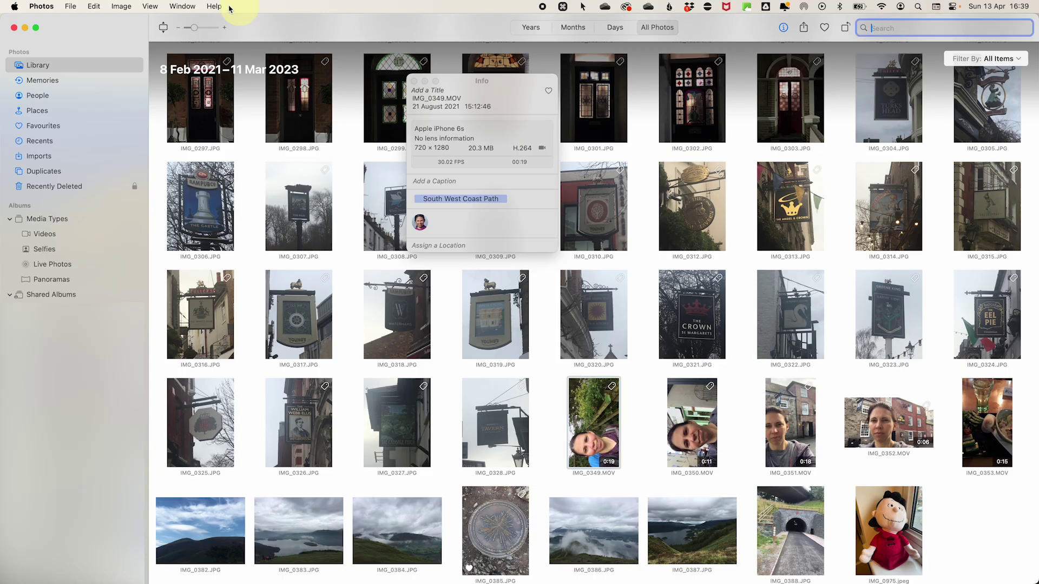
click(415, 82)
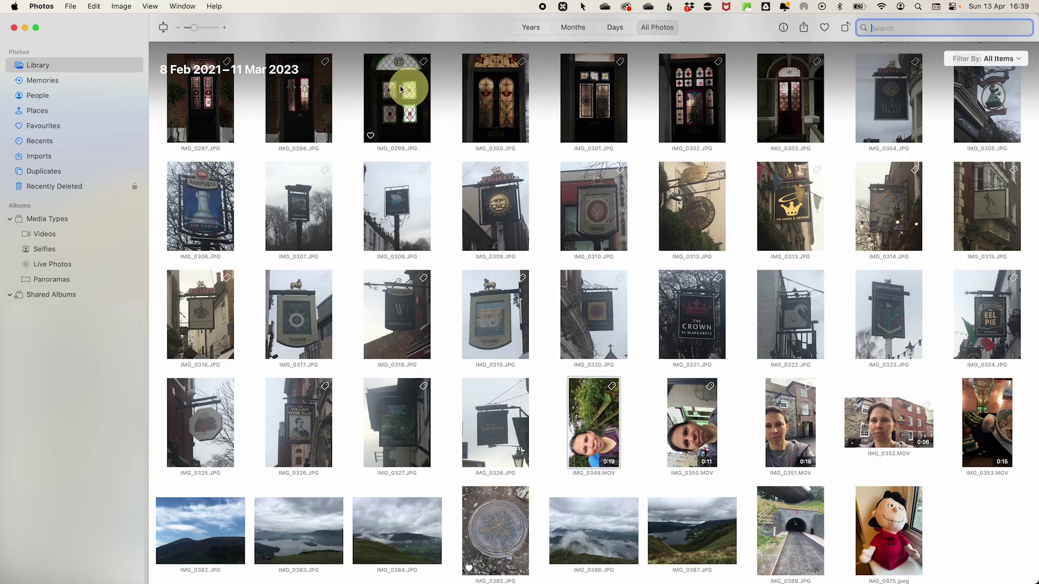
click(181, 7)
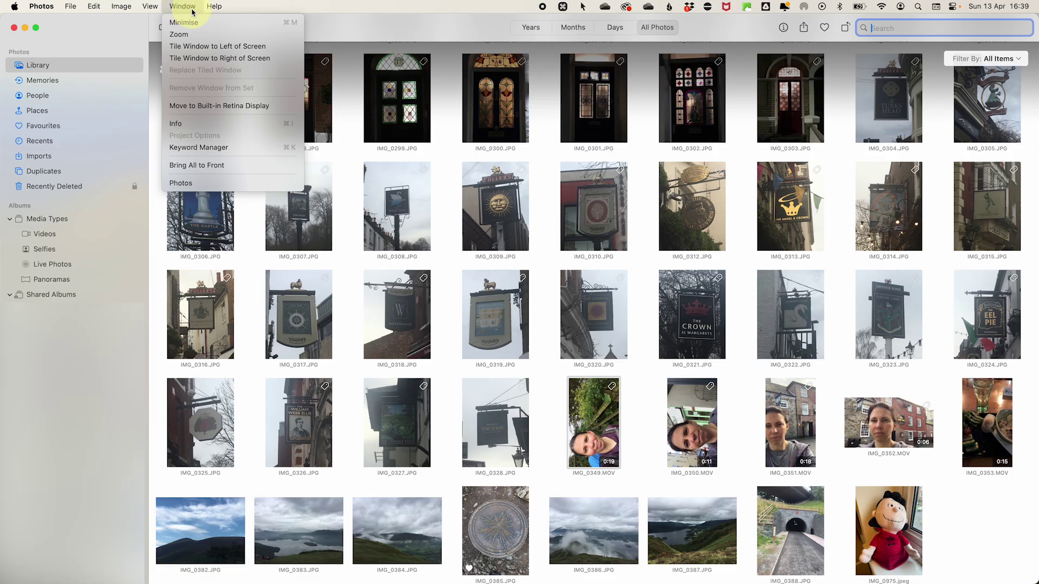
click(891, 26)
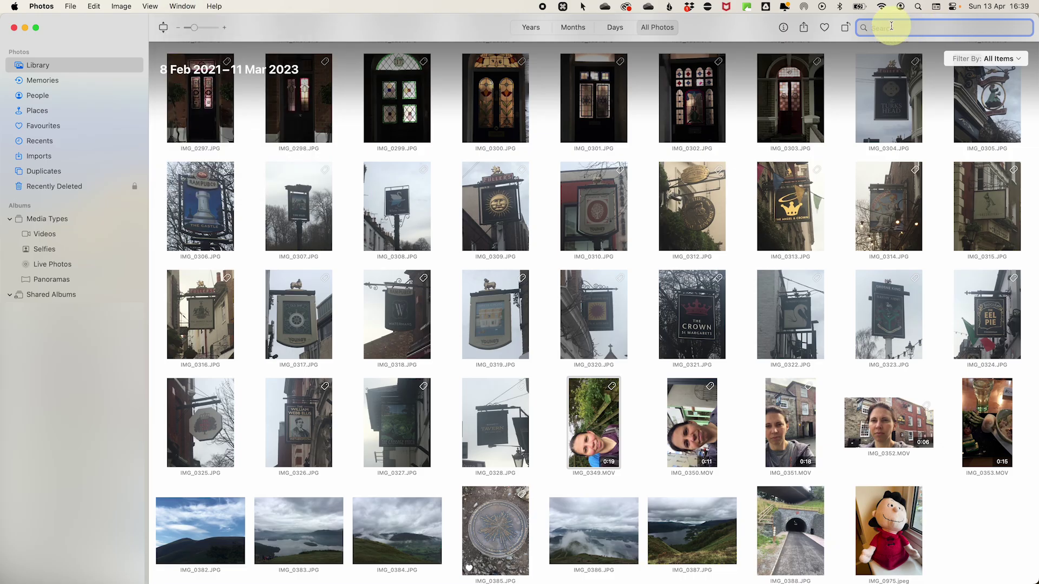
text(Pub)
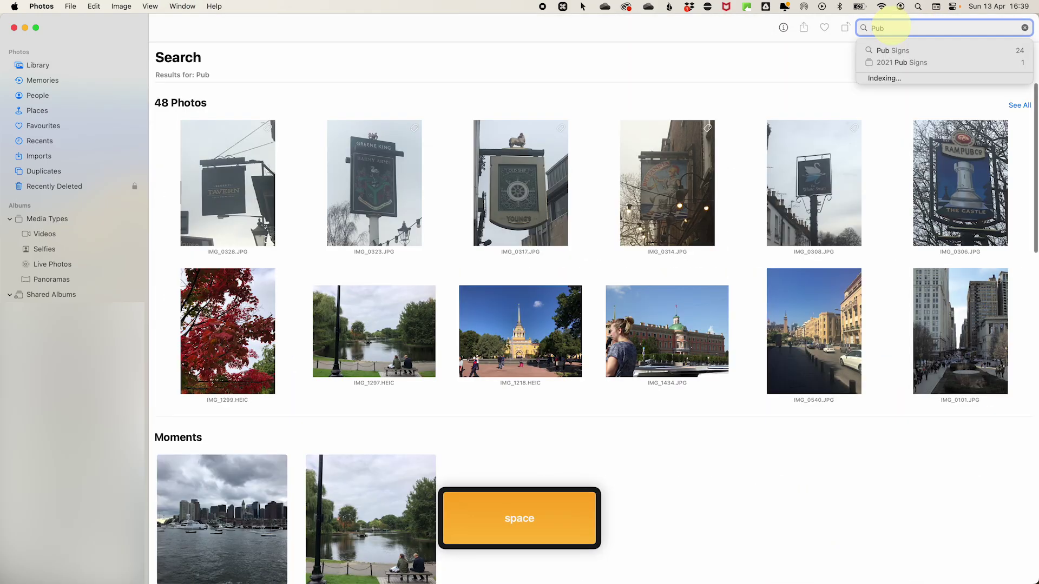
click(897, 50)
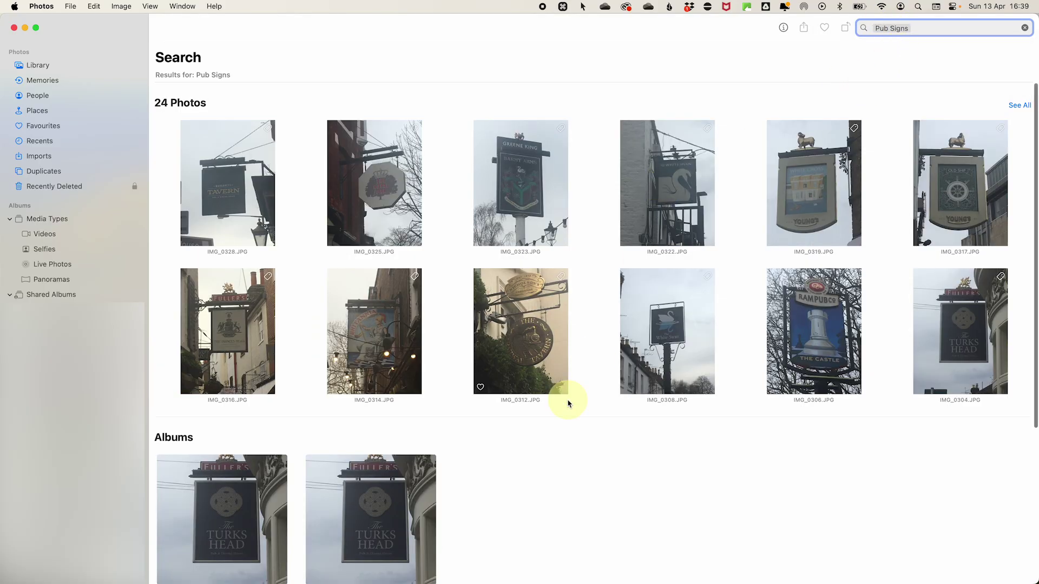
click(521, 347)
click(783, 28)
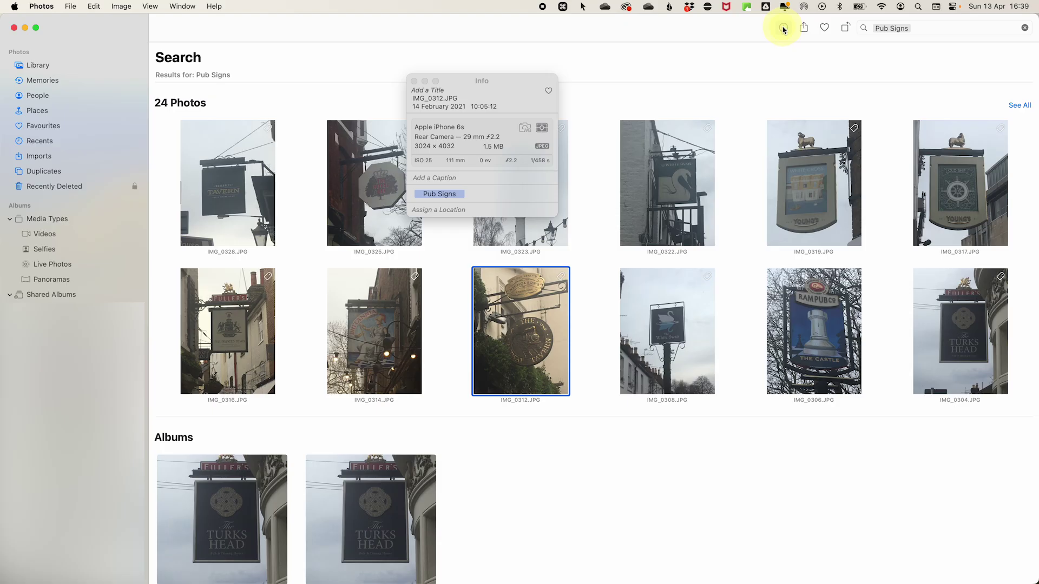
click(783, 28)
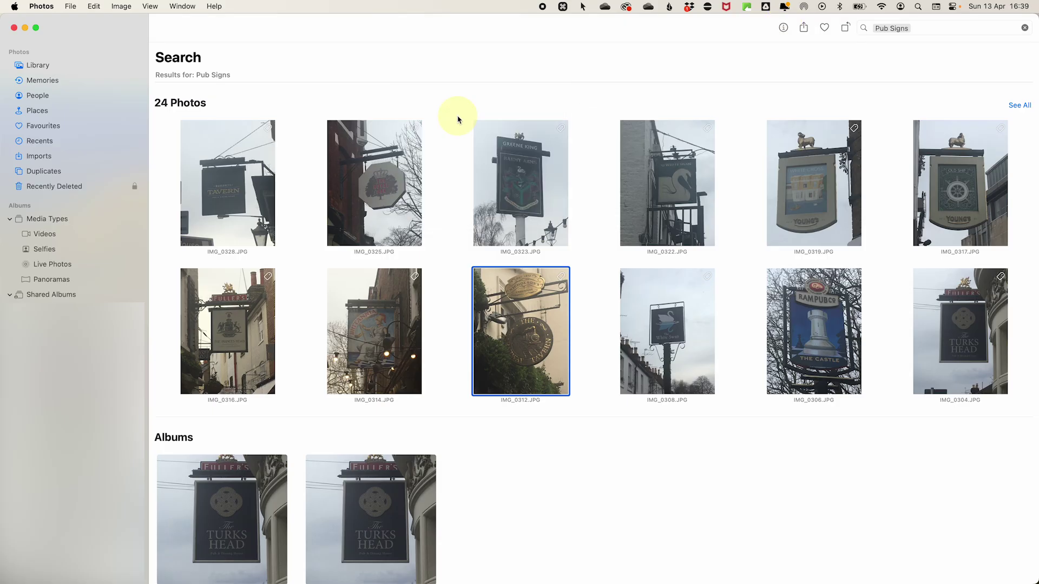
In Keyword Manager, give the Photo organising keyword shortcut 1
click(183, 6)
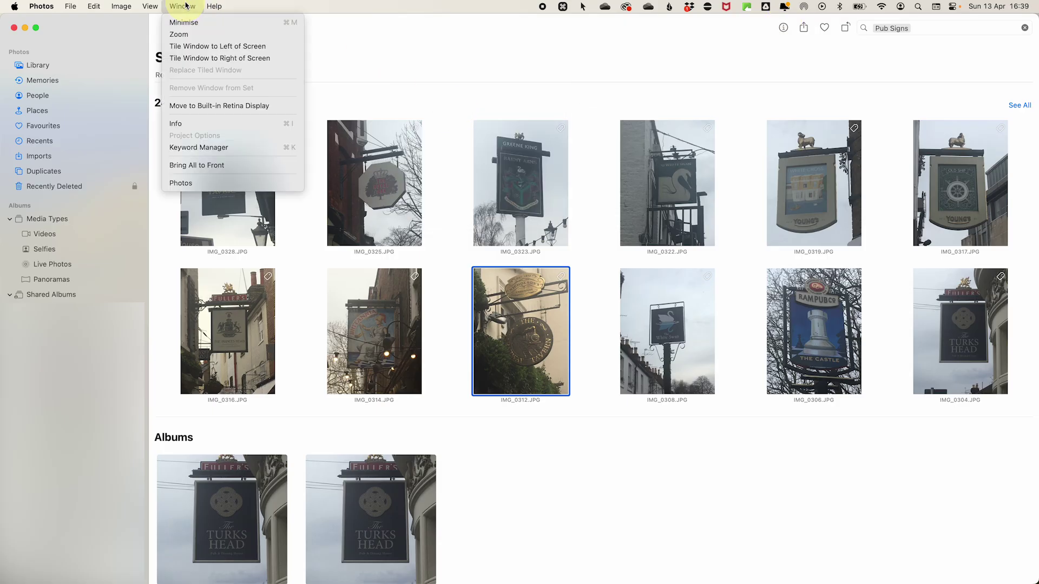
click(203, 147)
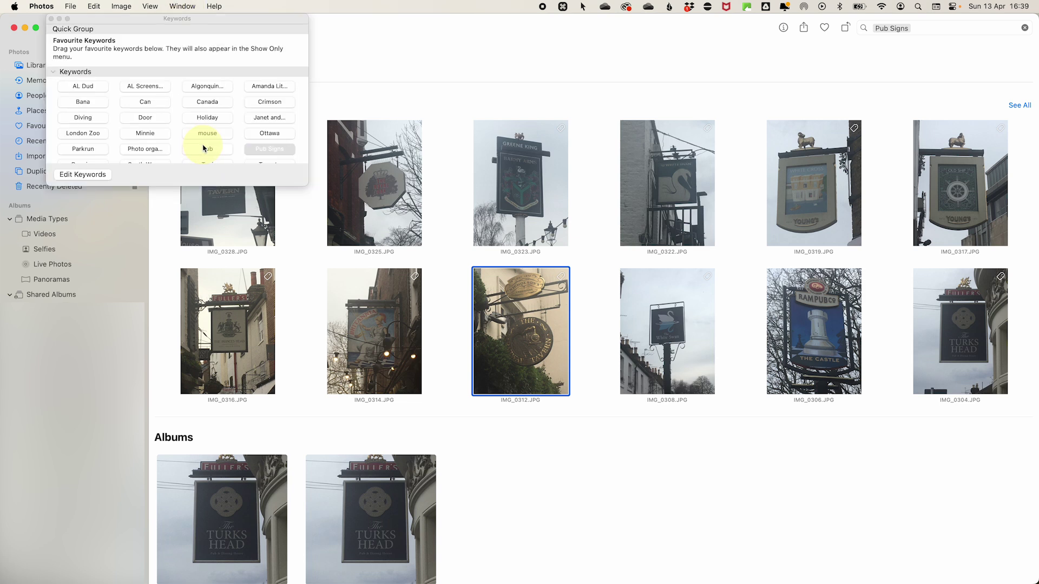
click(75, 175)
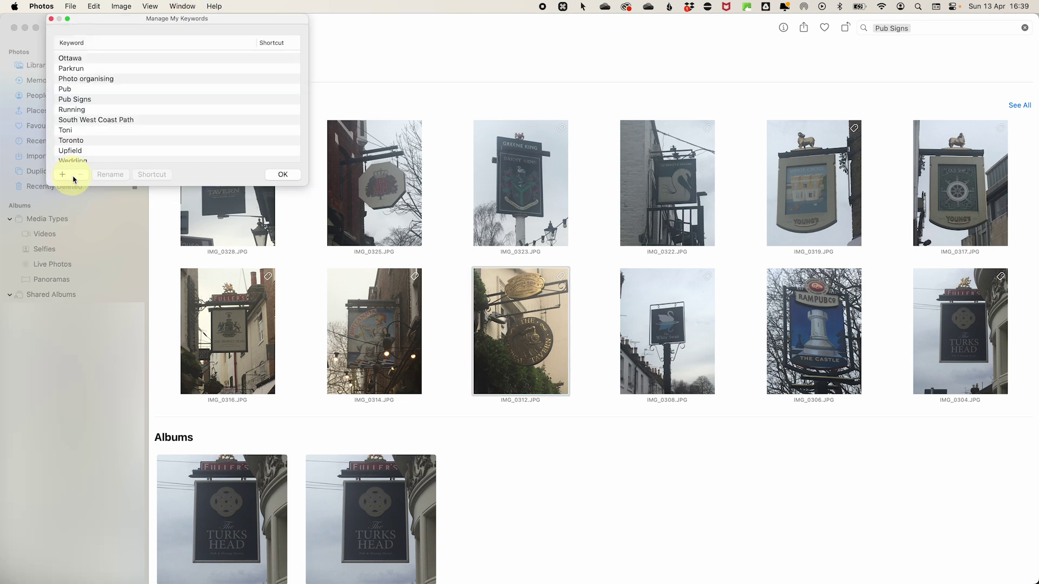
click(84, 79)
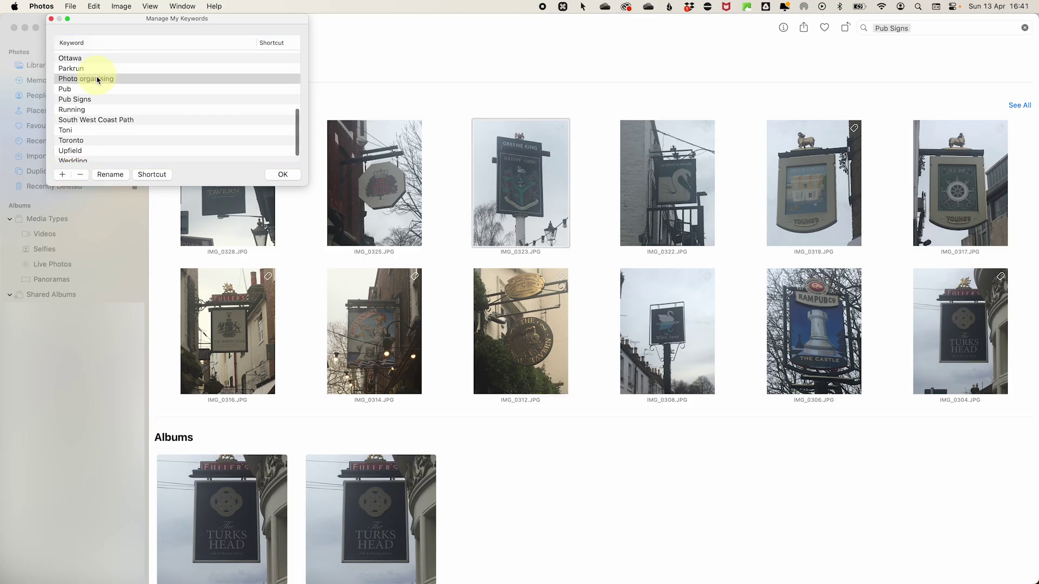
click(150, 177)
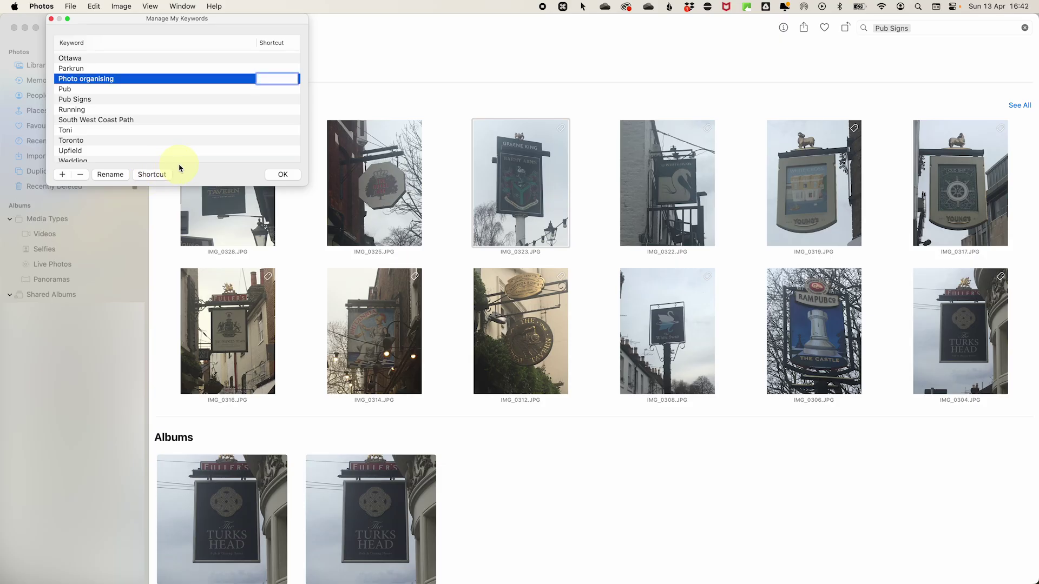
text(1)
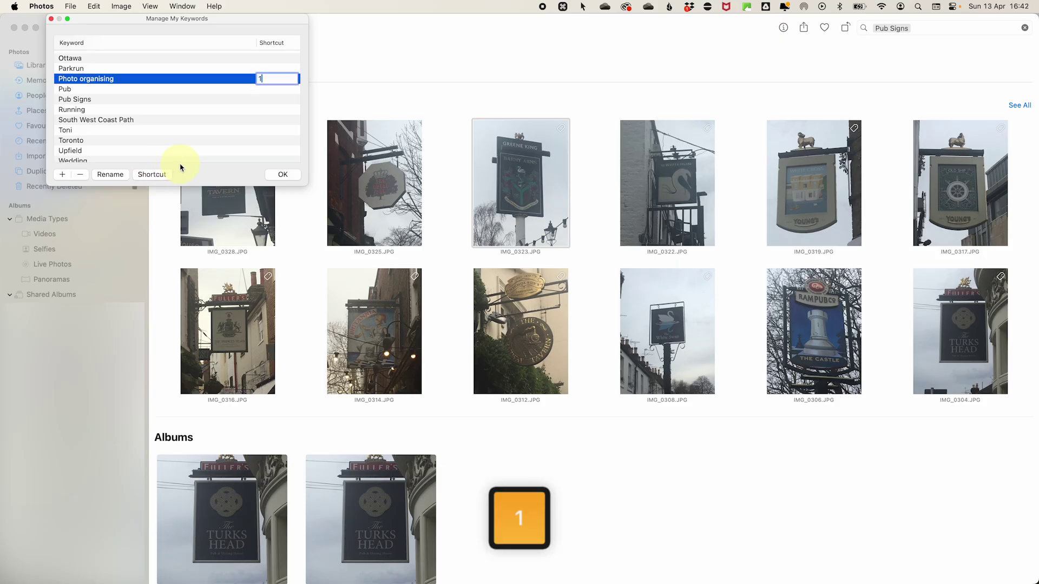
click(284, 175)
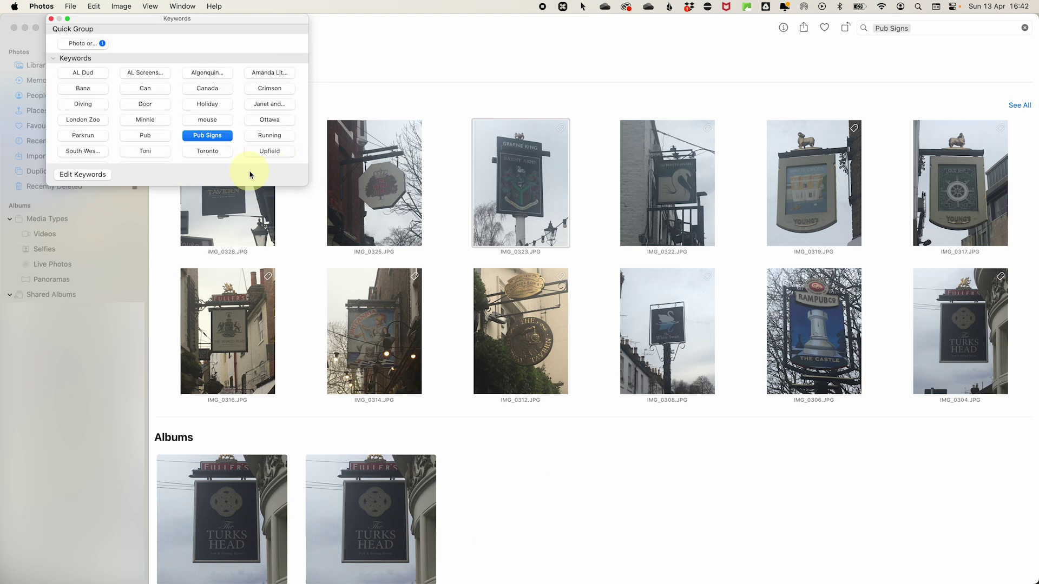